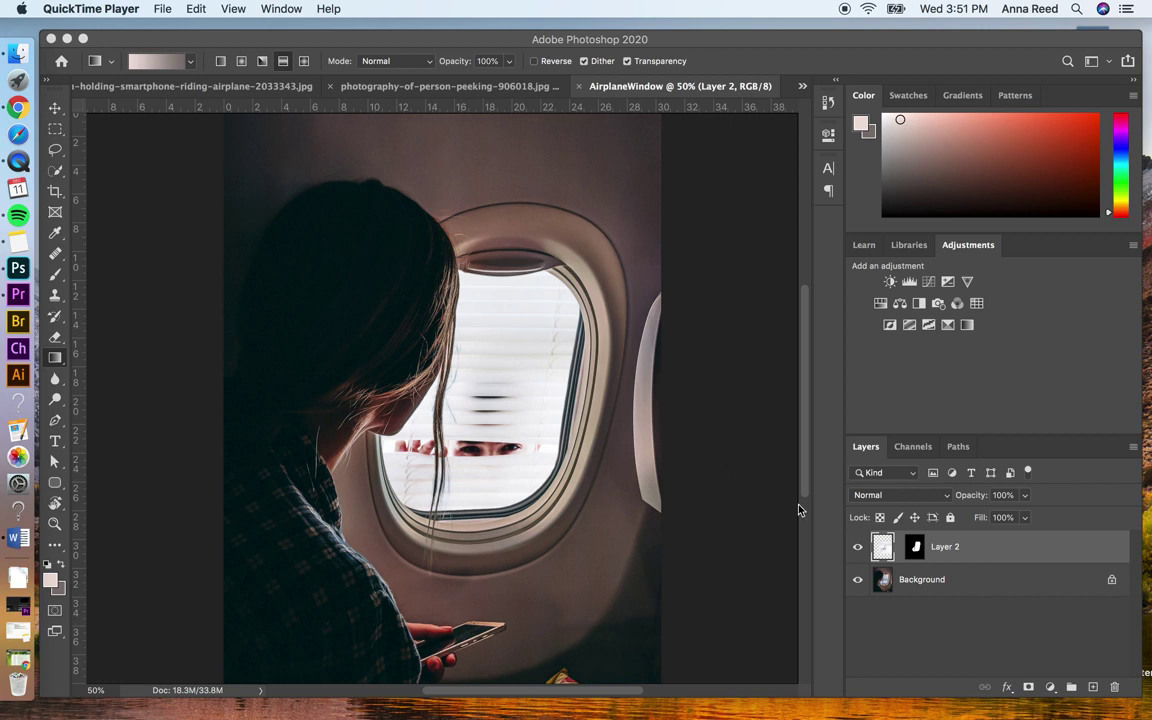
# - Toggle the blinds layer to compare it with the clouds, then bring up the blinds photo document
pyautogui.click(857, 547)
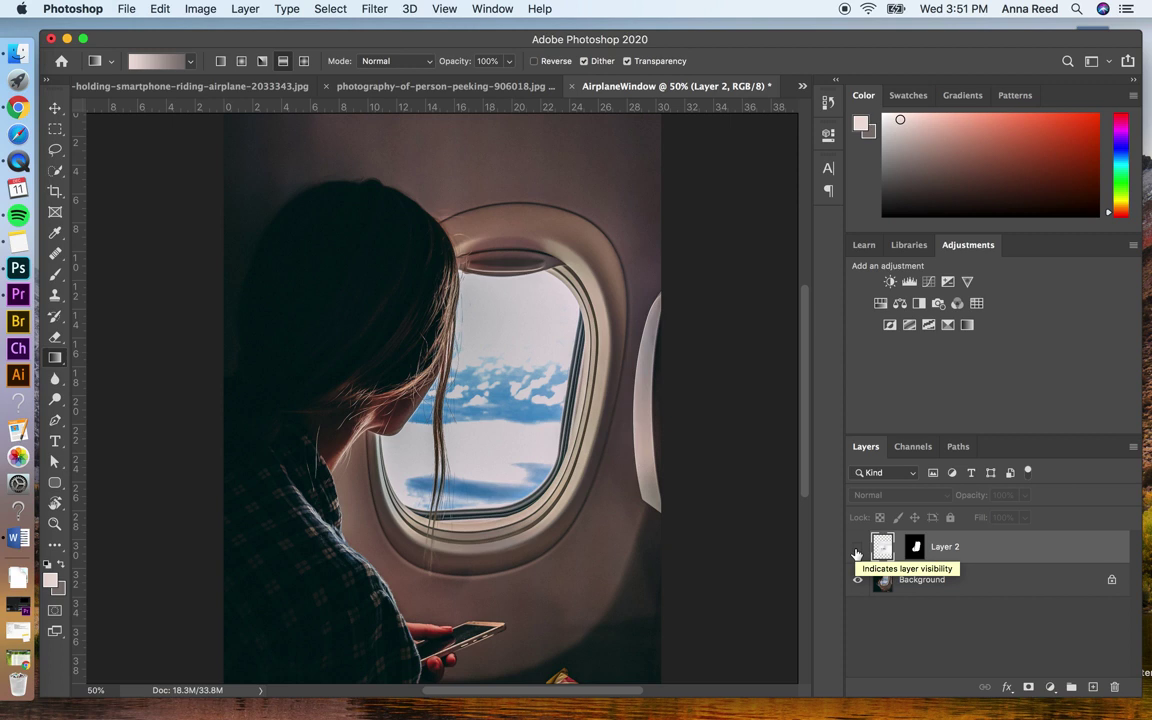
pyautogui.click(857, 549)
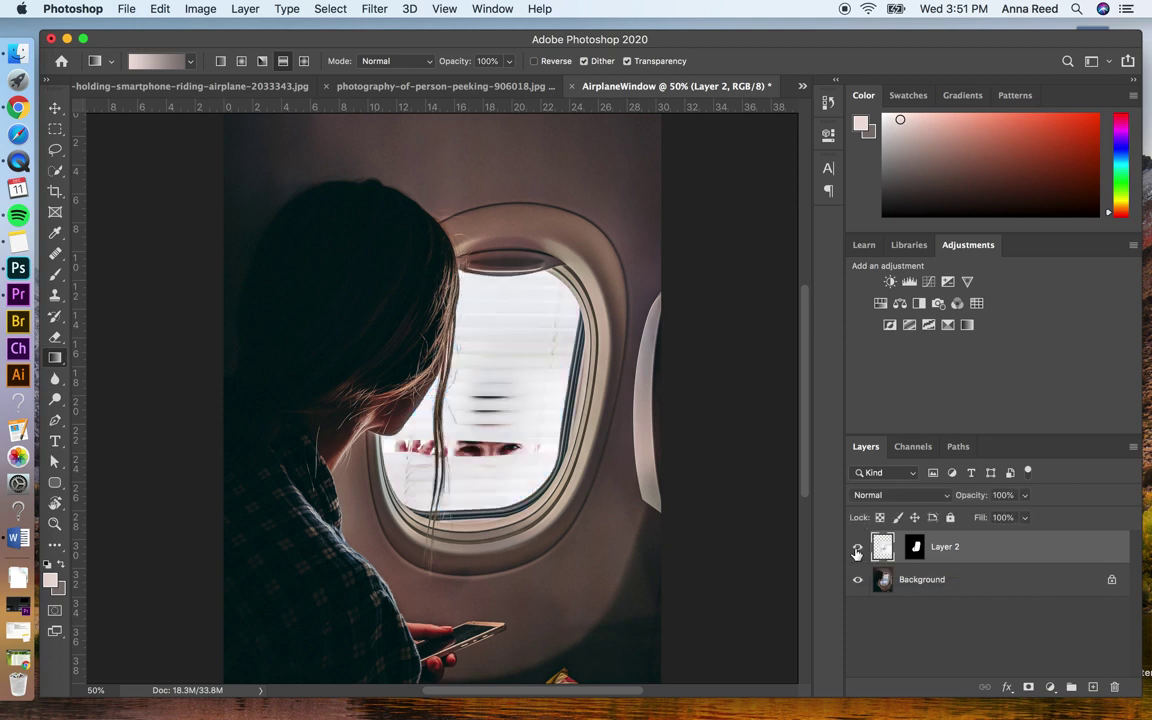
pyautogui.click(802, 87)
pyautogui.click(884, 89)
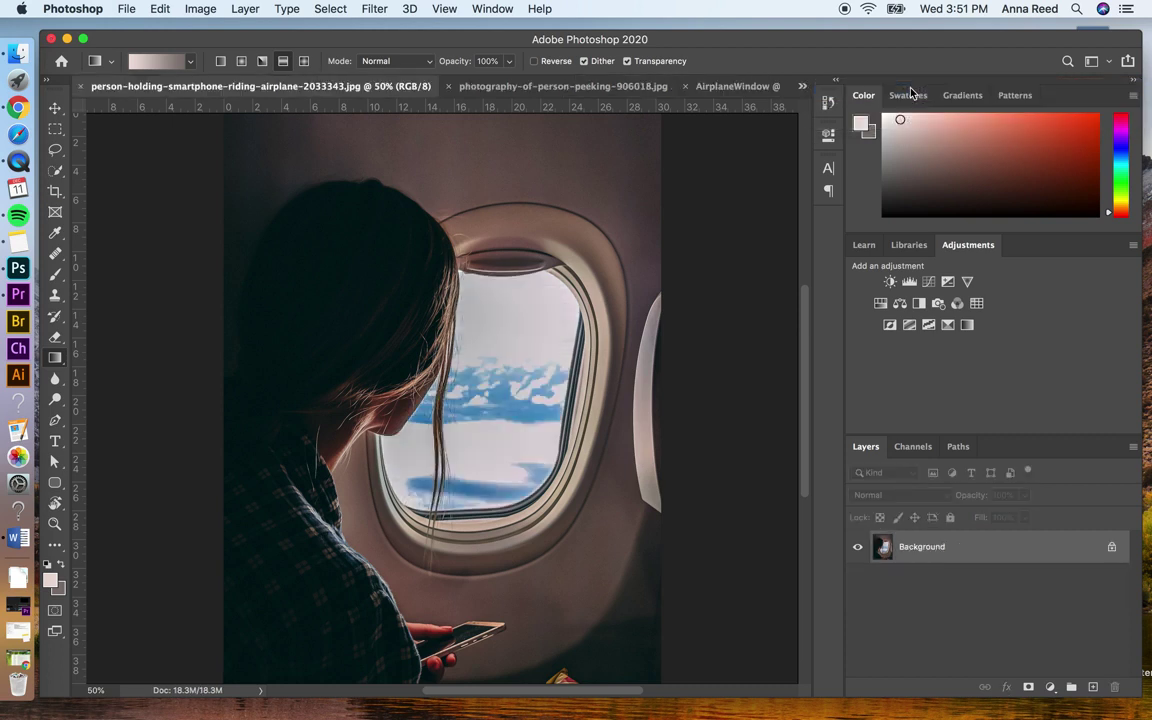
pyautogui.click(802, 87)
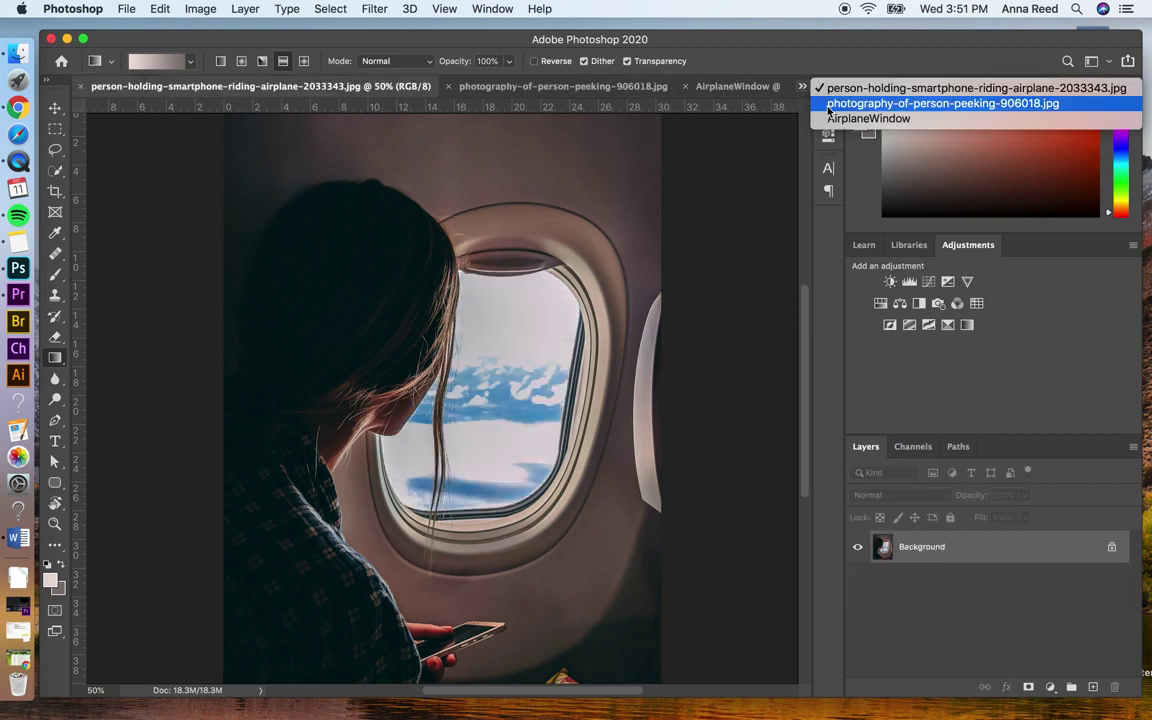
pyautogui.click(827, 106)
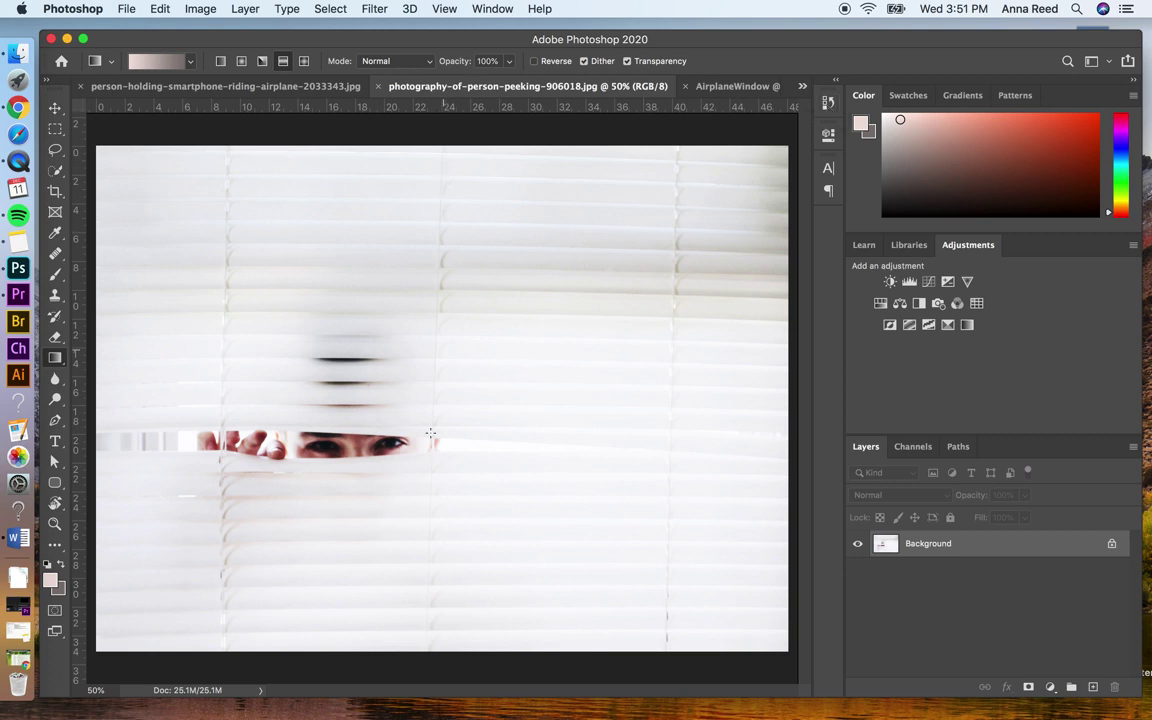
# - Select the entire blinds photo and paste it into the airplane photo as Layer 1
pyautogui.click(805, 91)
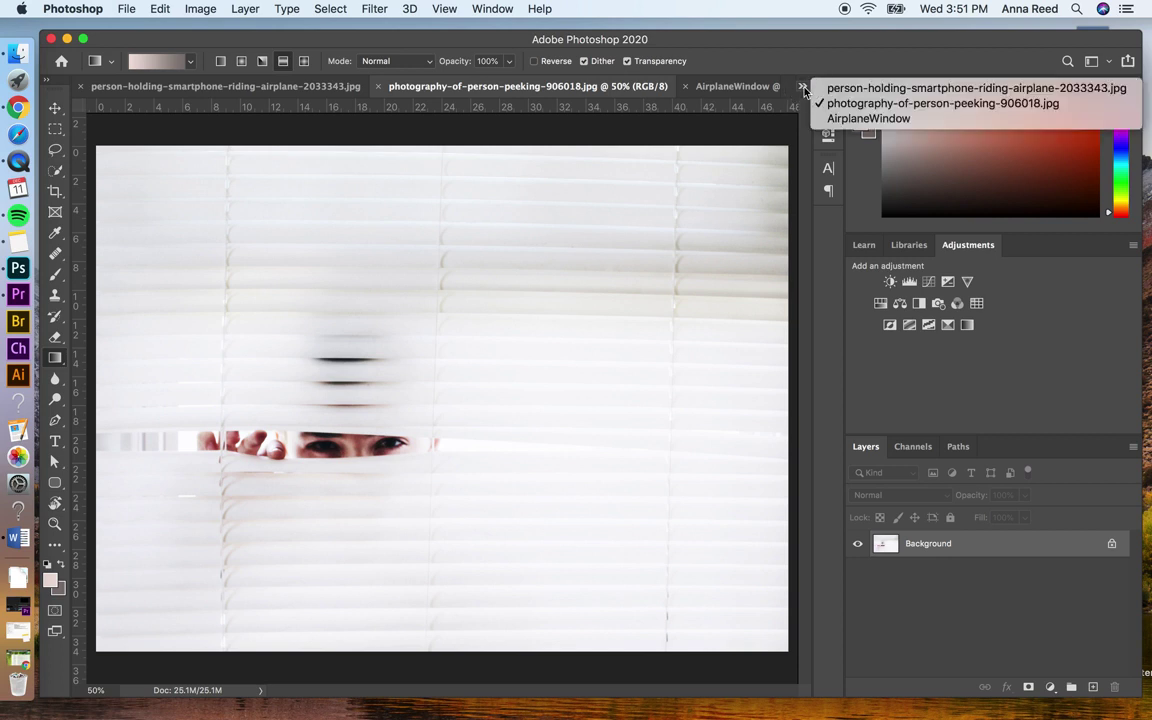
pyautogui.press('Escape')
pyautogui.hotkey('ctrl', 'shift', 'Tab')
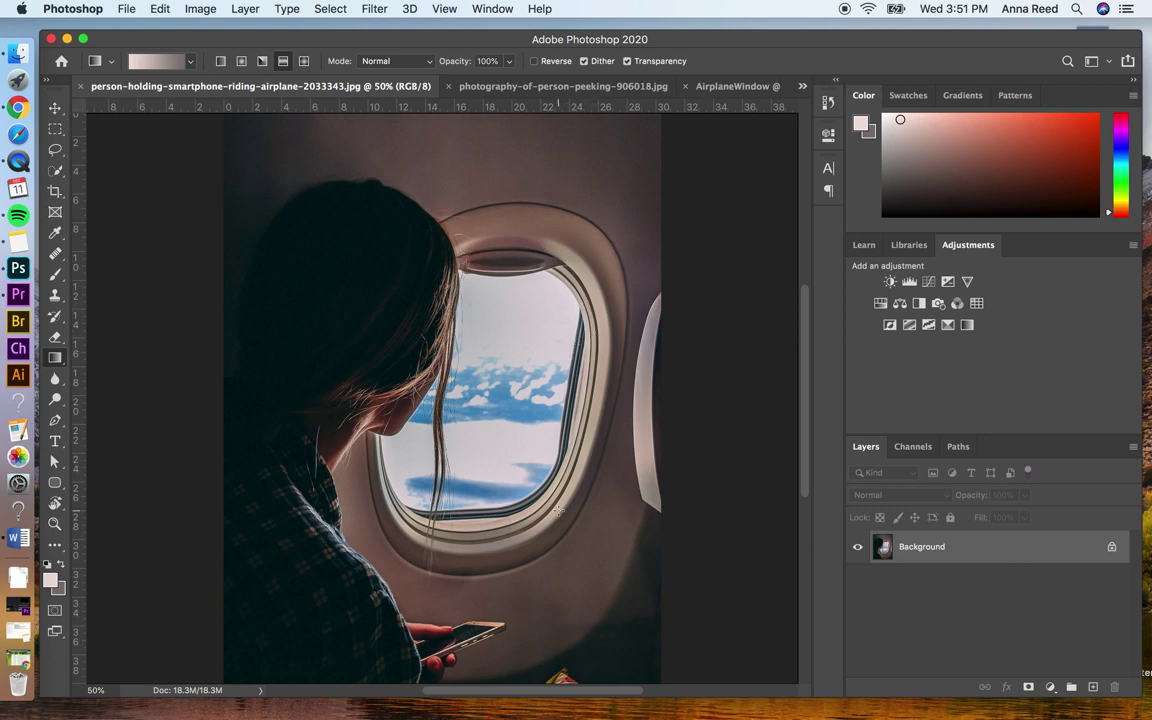
pyautogui.click(803, 87)
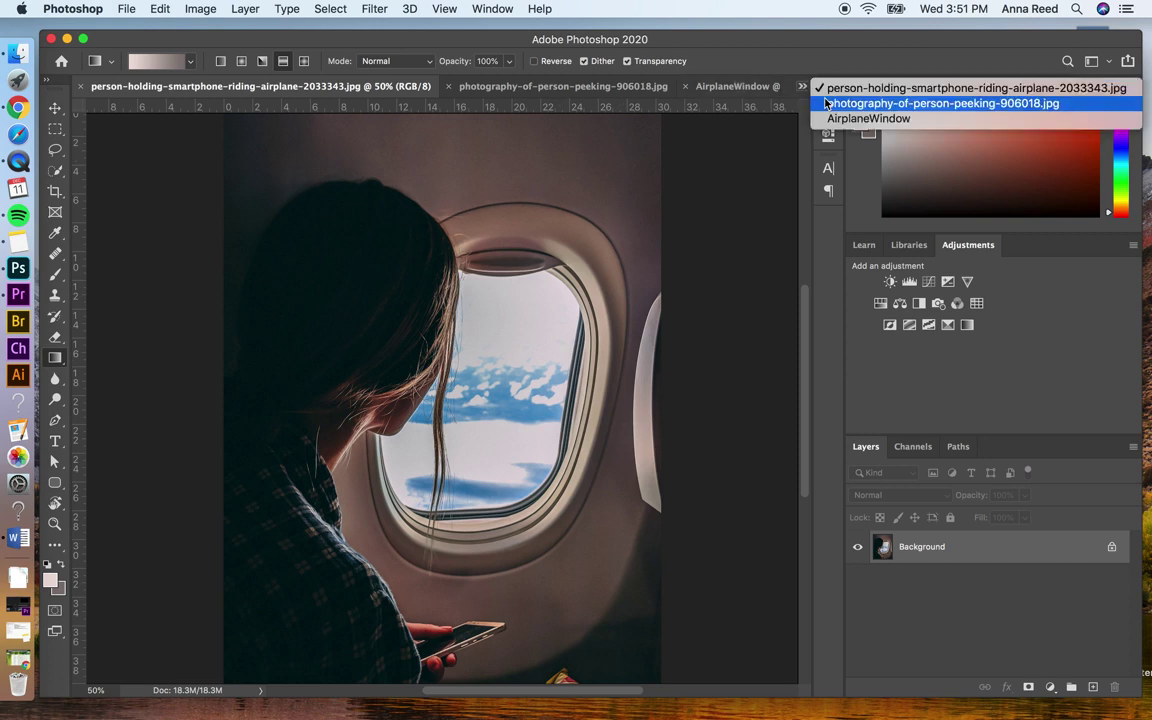
pyautogui.click(828, 103)
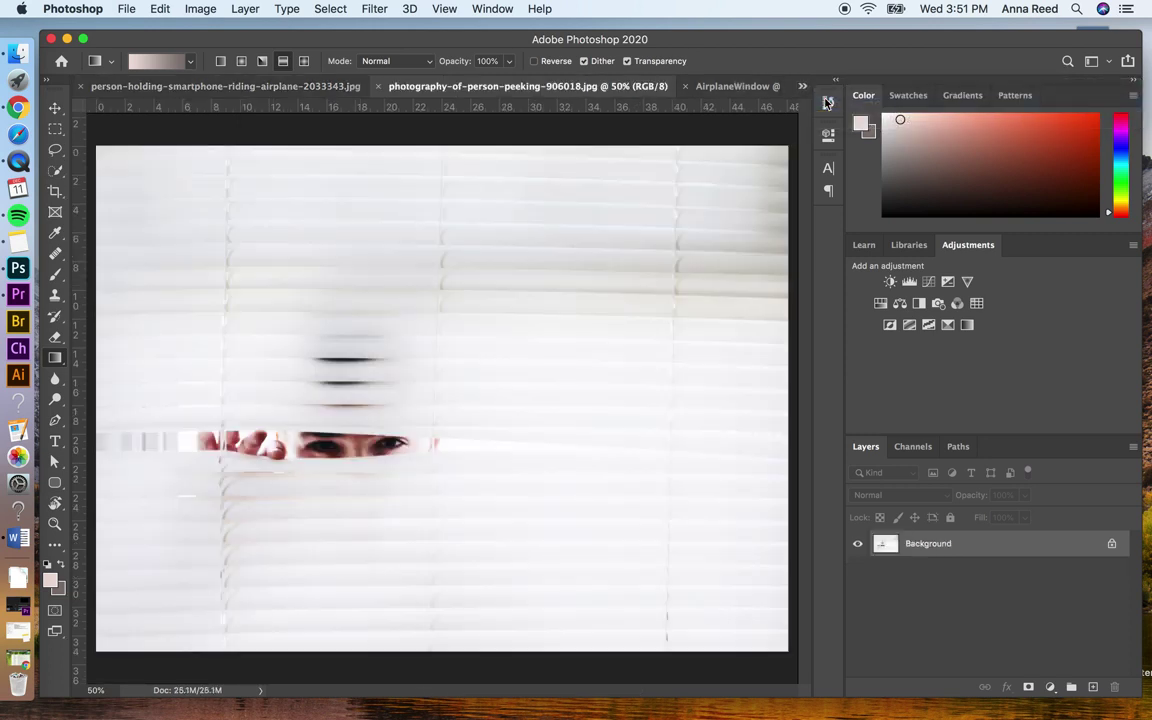
pyautogui.press('super+a')
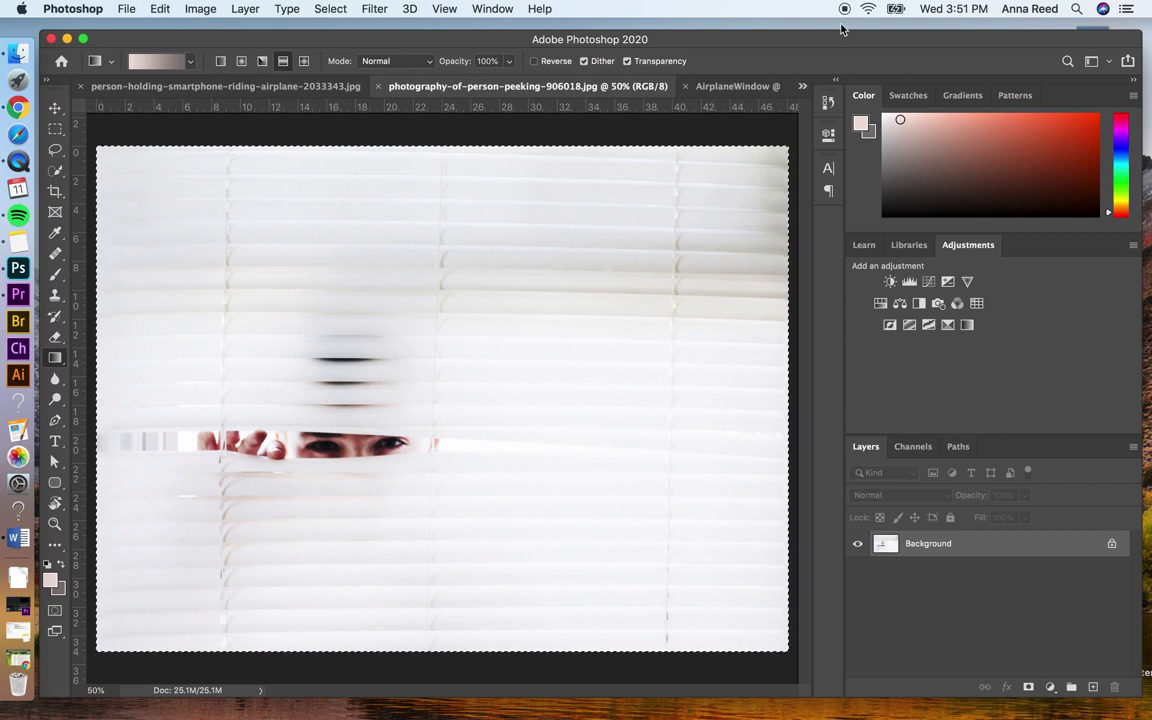
pyautogui.click(803, 87)
pyautogui.click(838, 95)
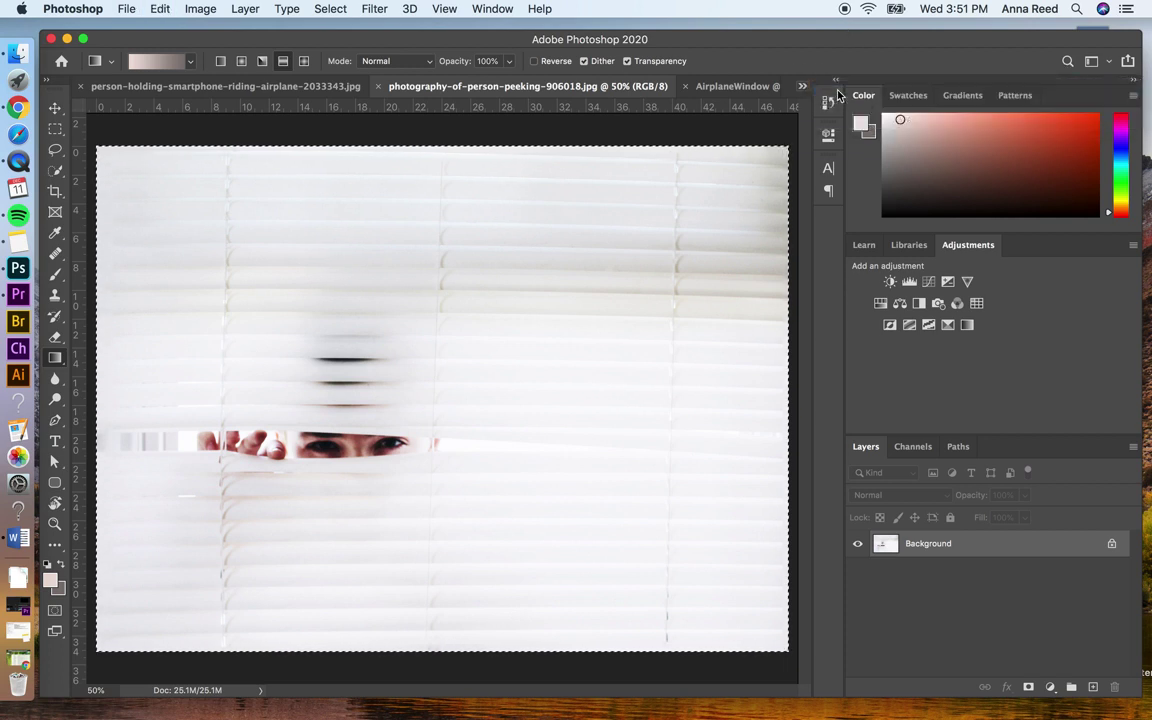
pyautogui.press('super+v')
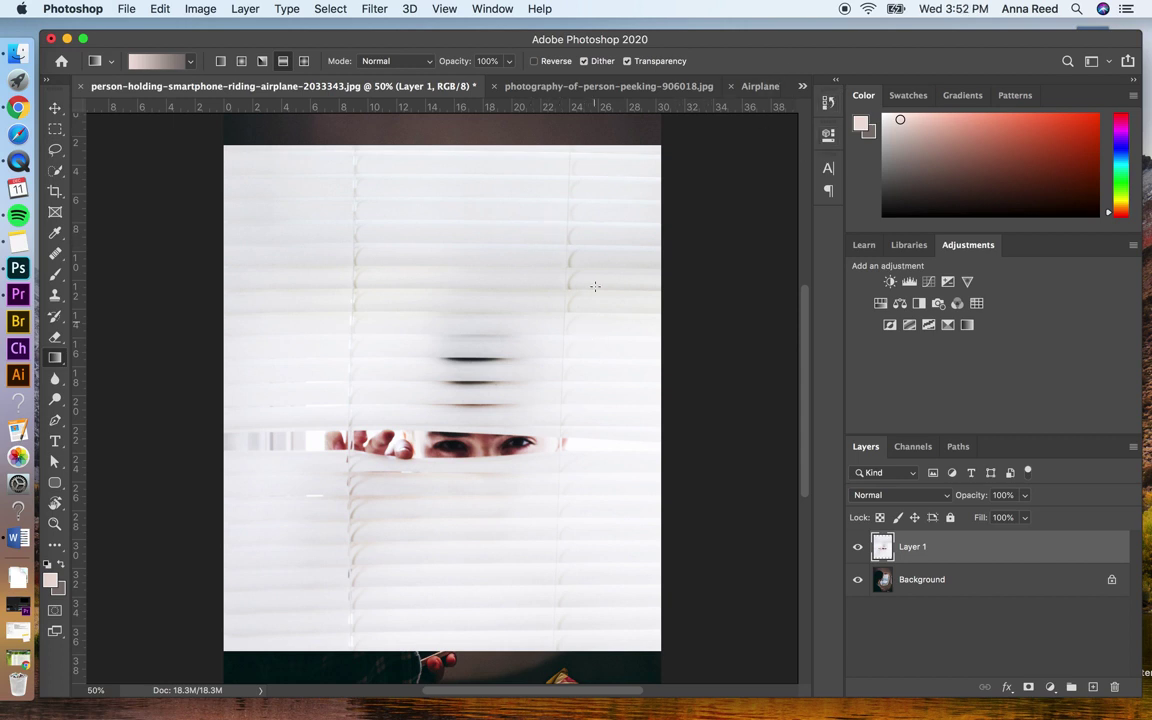
# - Hide Layer 1, quick-select the window sky on the Background, zoom in, and open Select and Mask
pyautogui.click(857, 547)
pyautogui.click(944, 581)
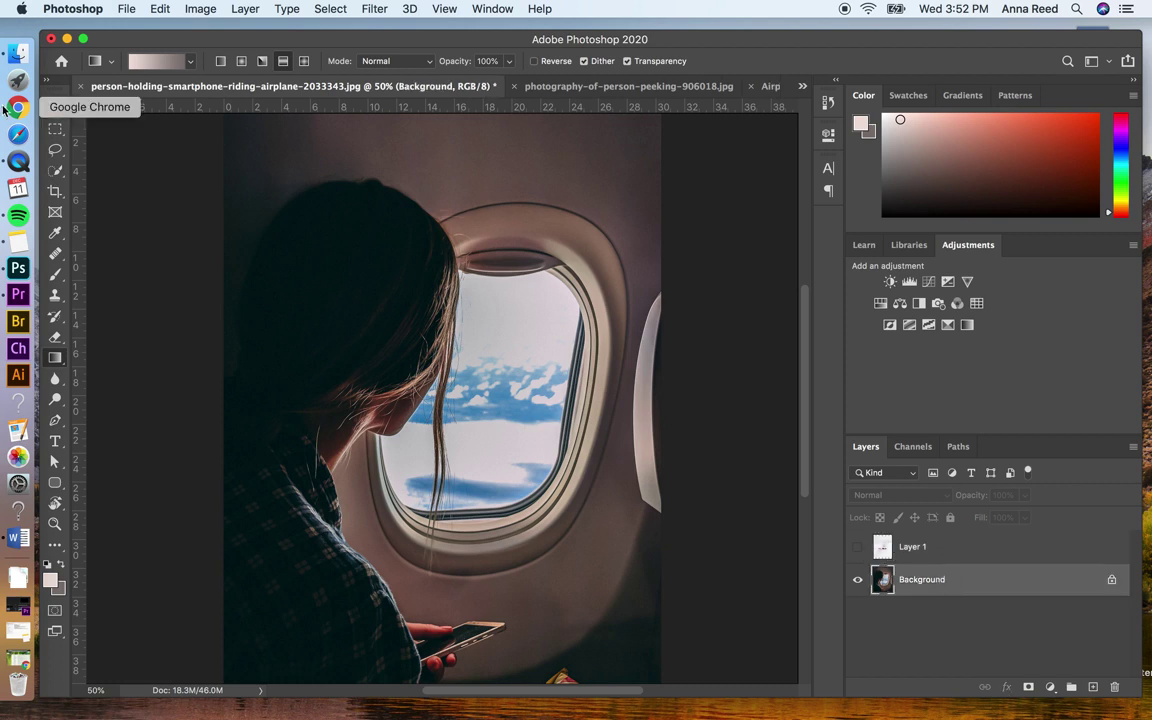
pyautogui.click(57, 172)
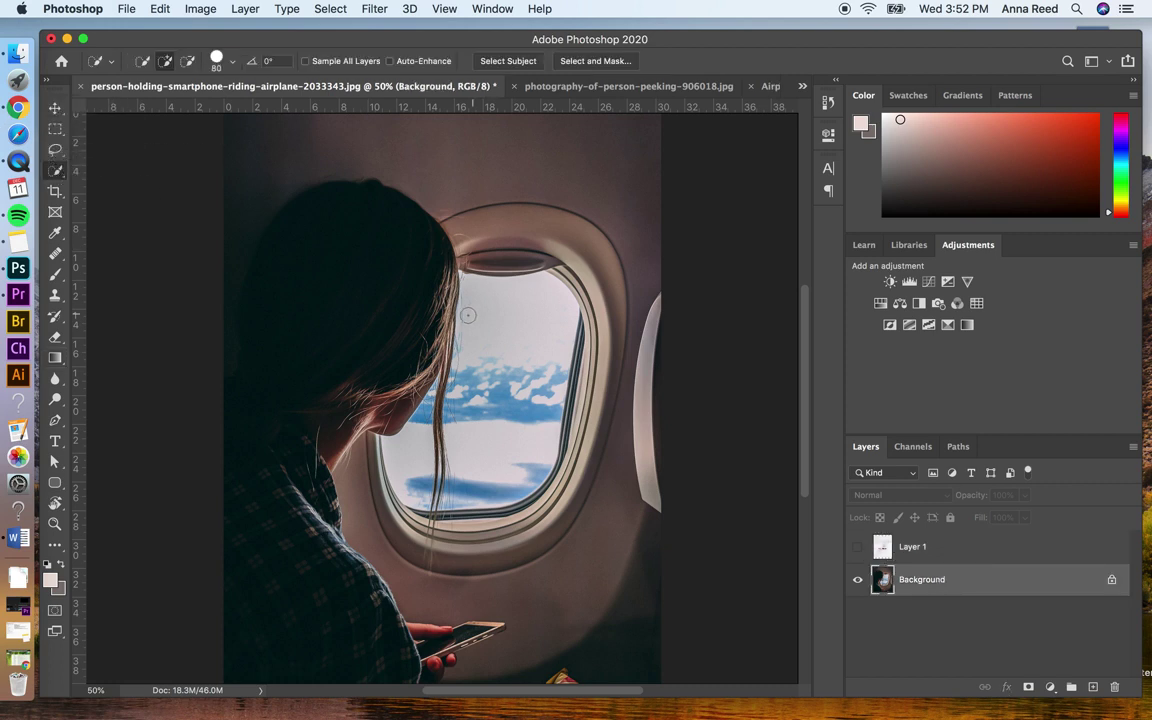
pyautogui.moveTo(467, 315)
pyautogui.mouseDown()
pyautogui.moveTo(470, 293)
pyautogui.moveTo(491, 355)
pyautogui.moveTo(476, 442)
pyautogui.moveTo(437, 489)
pyautogui.moveTo(398, 455)
pyautogui.moveTo(400, 420)
pyautogui.mouseUp()
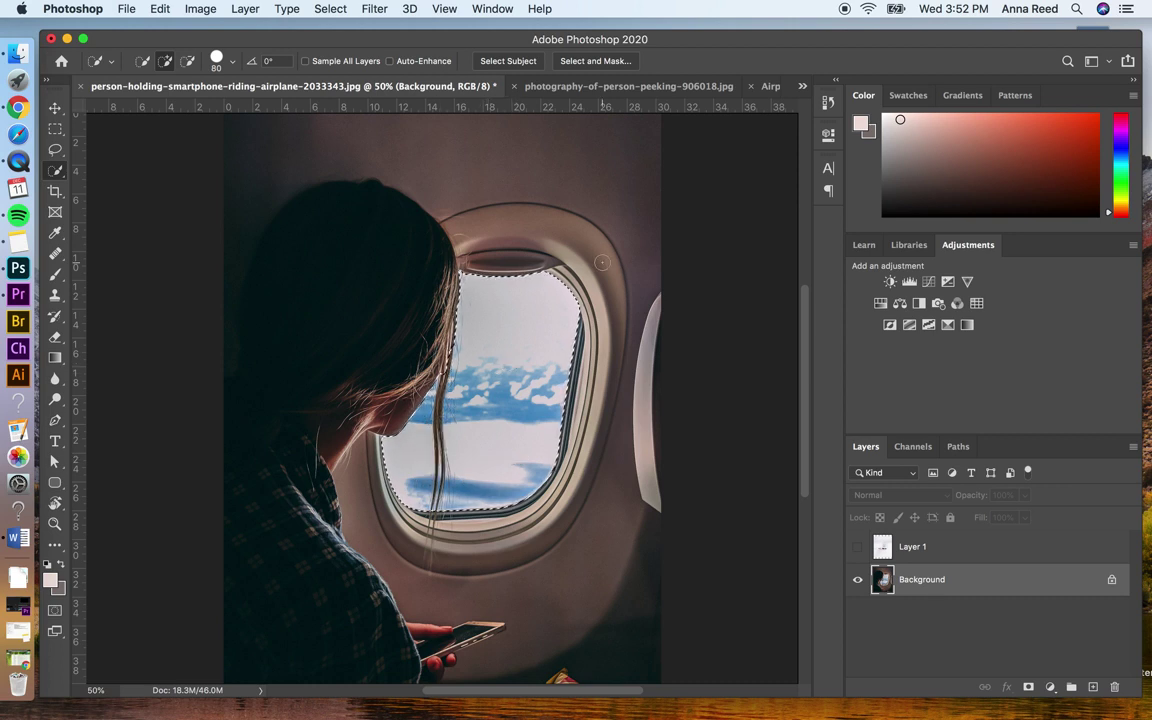
pyautogui.press('super+plus')
pyautogui.press('super+plus')
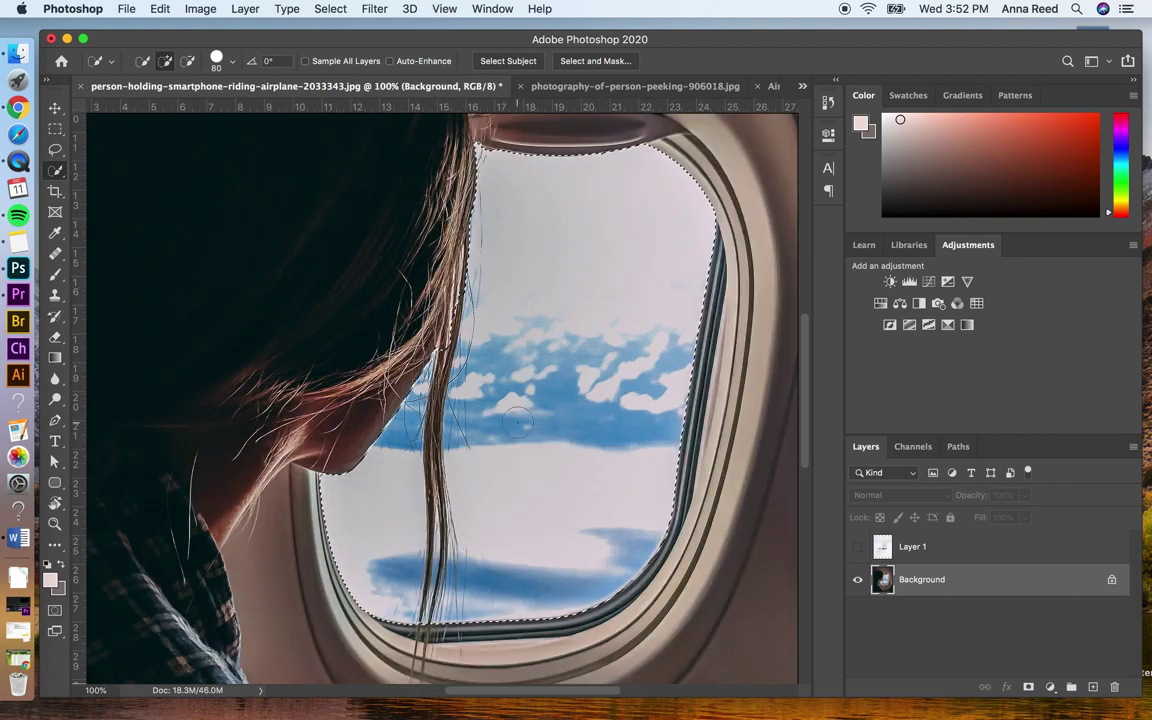
pyautogui.click(592, 61)
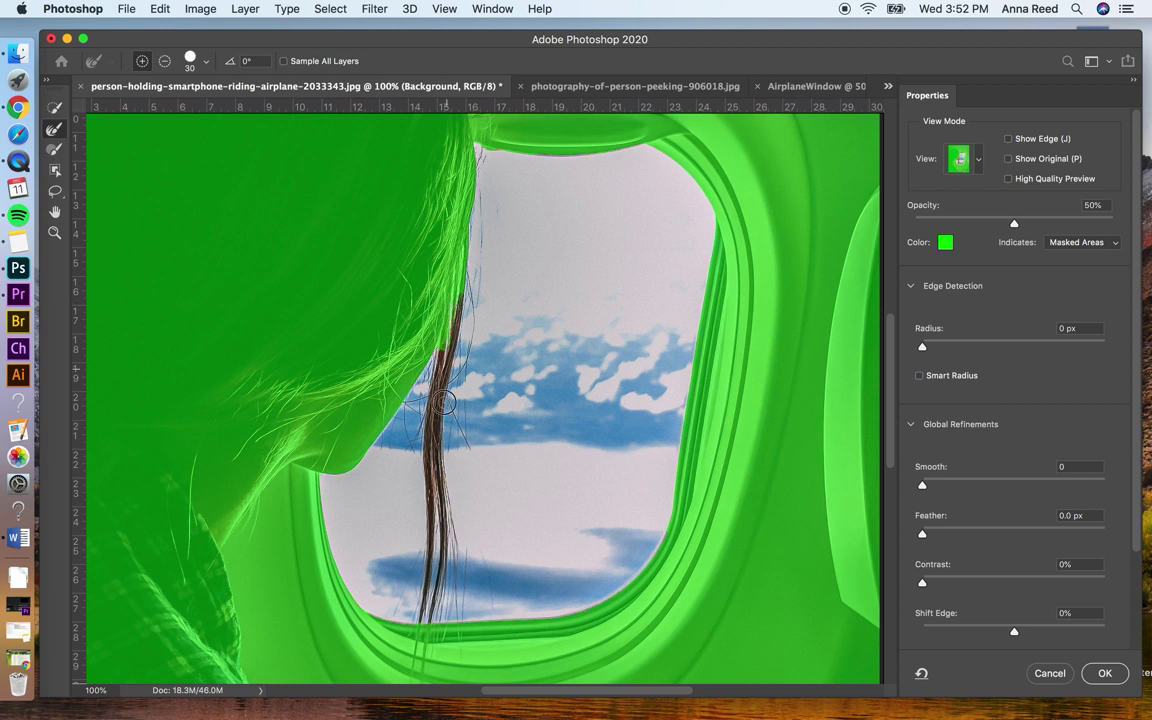
# - Refine the selection edge along the hair strand with a size-45 brush and confirm it
pyautogui.moveTo(443, 350); pyautogui.dragTo(437, 480)
pyautogui.press(']')
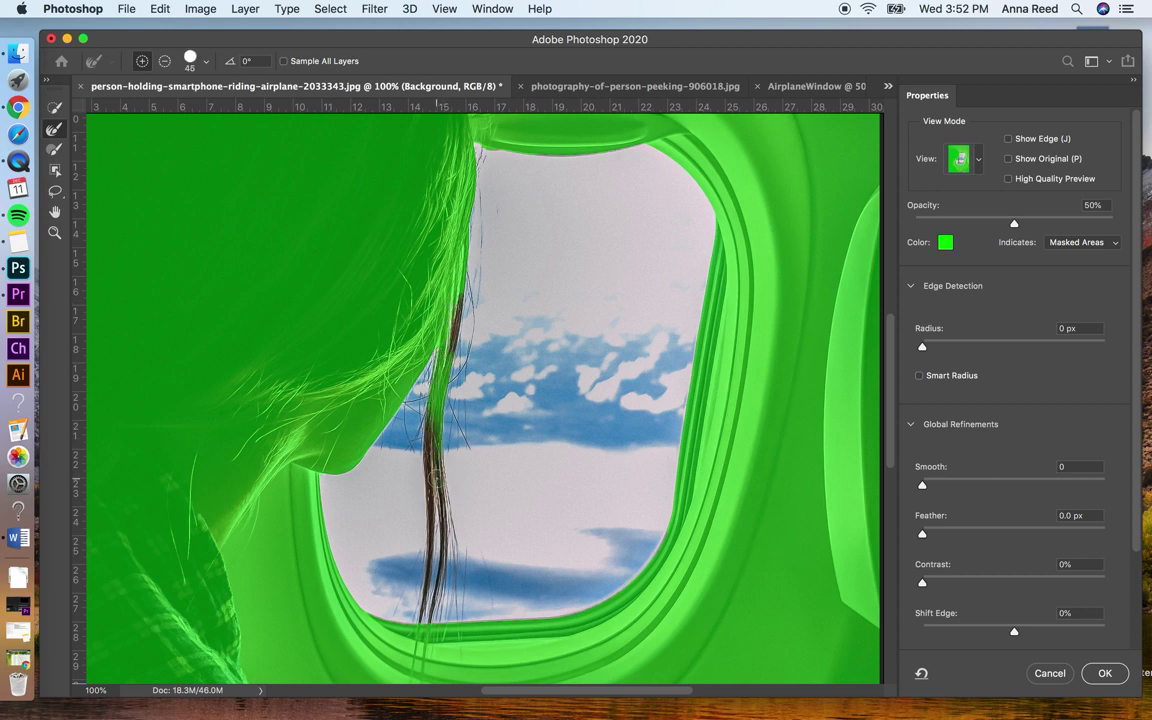
pyautogui.moveTo(411, 261)
pyautogui.mouseDown()
pyautogui.moveTo(413, 324)
pyautogui.moveTo(381, 444)
pyautogui.moveTo(420, 666)
pyautogui.mouseUp()
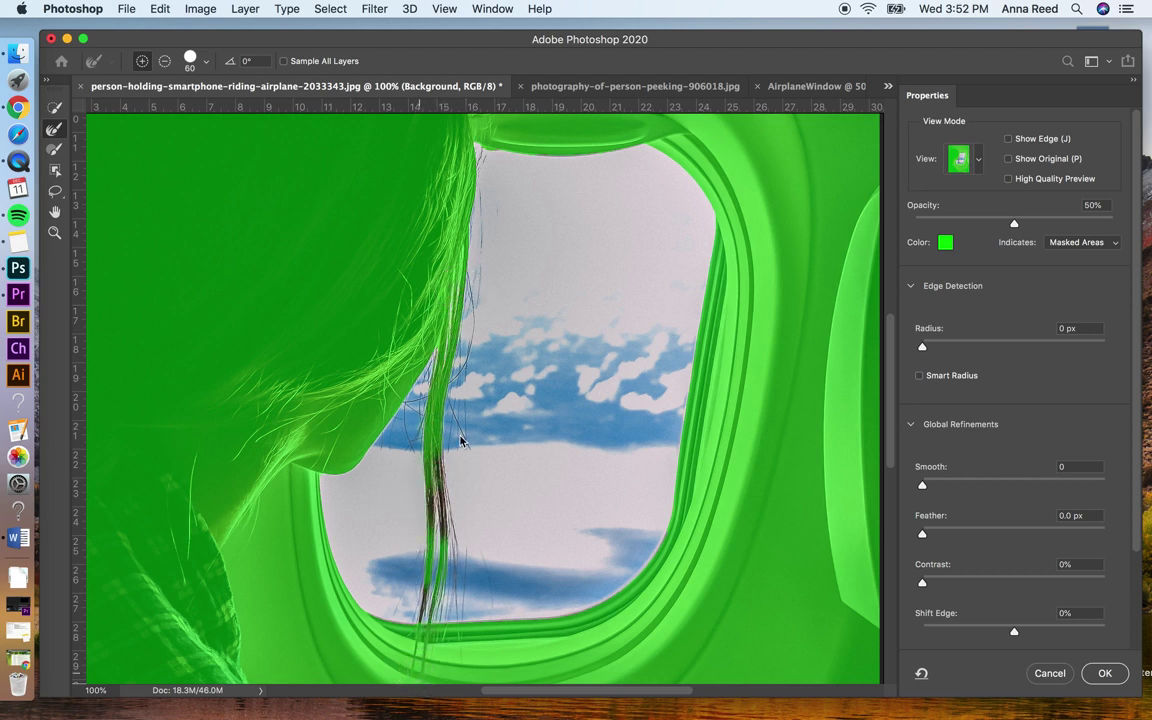
pyautogui.moveTo(398, 445)
pyautogui.mouseDown()
pyautogui.moveTo(411, 674)
pyautogui.moveTo(432, 514)
pyautogui.moveTo(447, 505)
pyautogui.mouseUp()
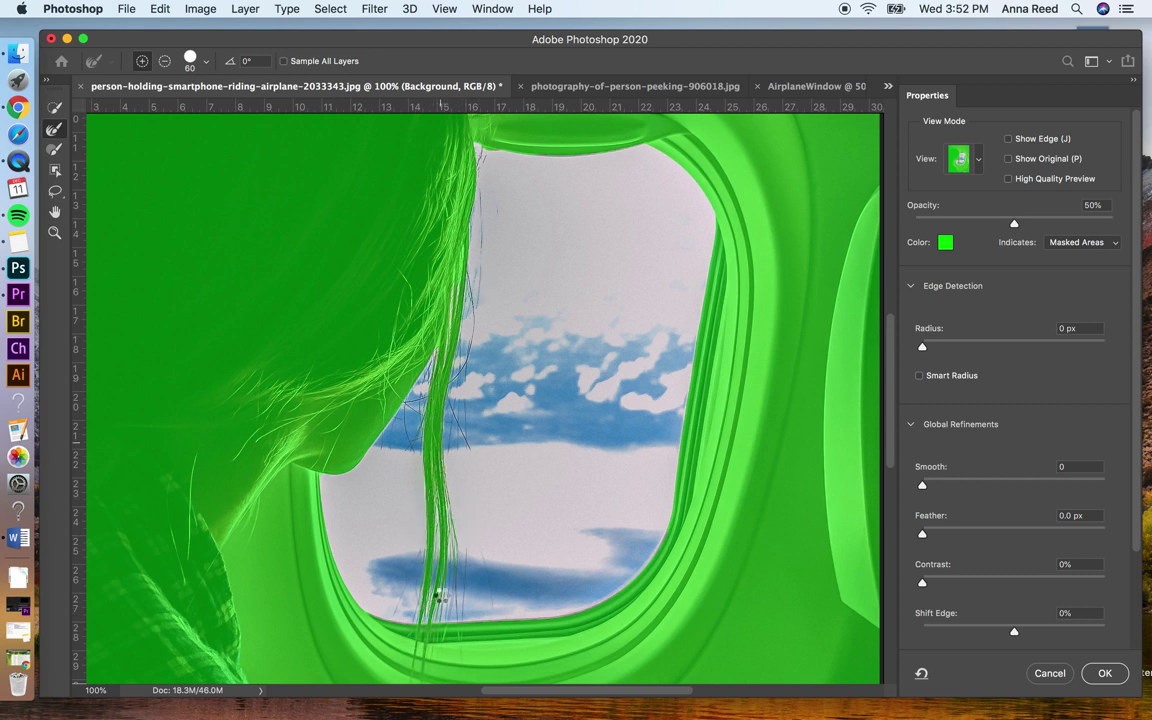
pyautogui.click(1105, 675)
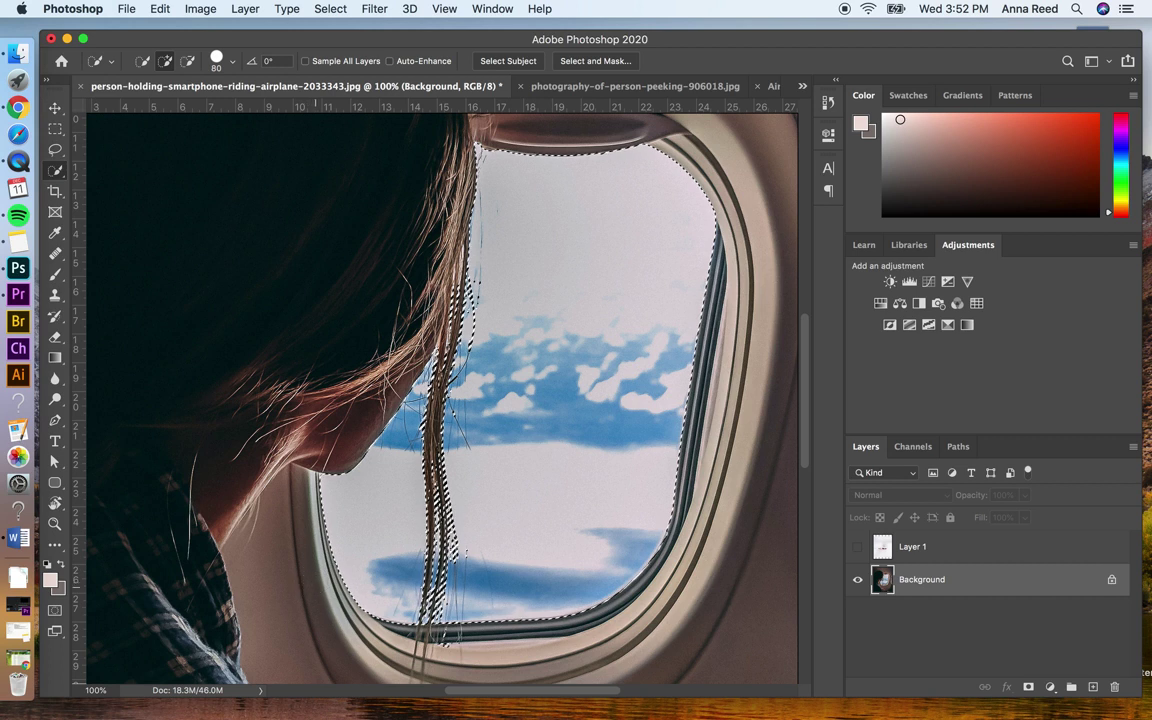
# - Show and select Layer 1, zoom out, and add a window-shaped layer mask to it
pyautogui.click(56, 149)
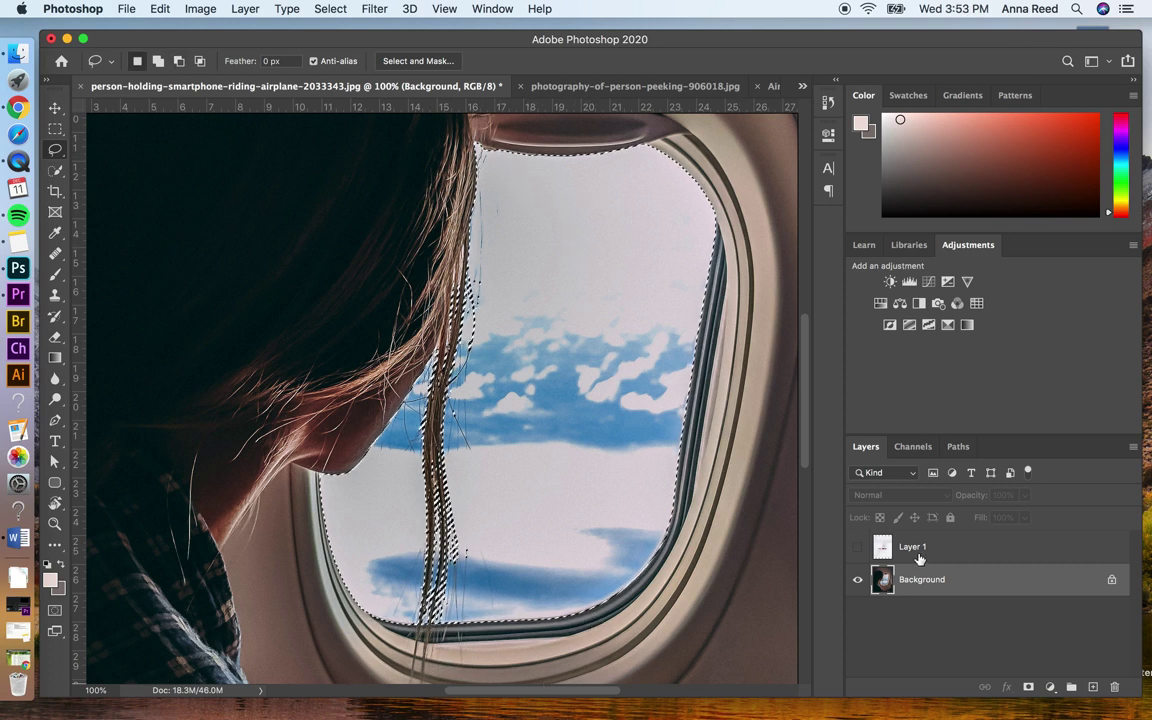
pyautogui.click(885, 548)
pyautogui.click(858, 548)
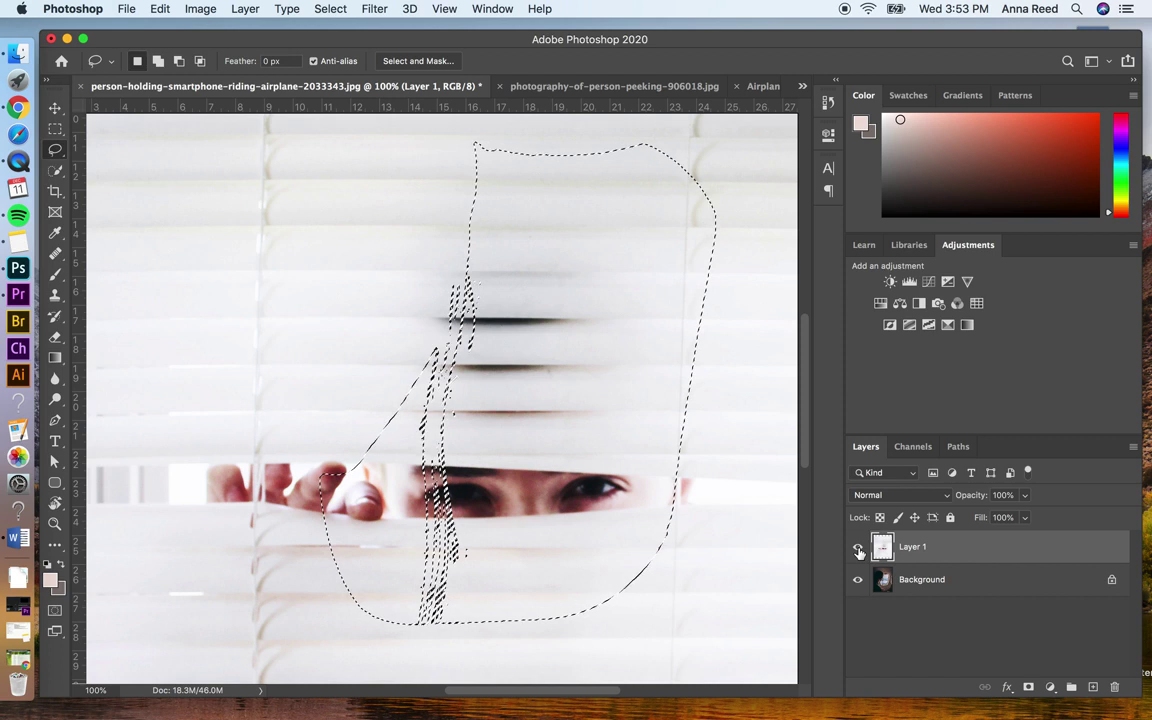
pyautogui.press('super+minus')
pyautogui.press('super+minus')
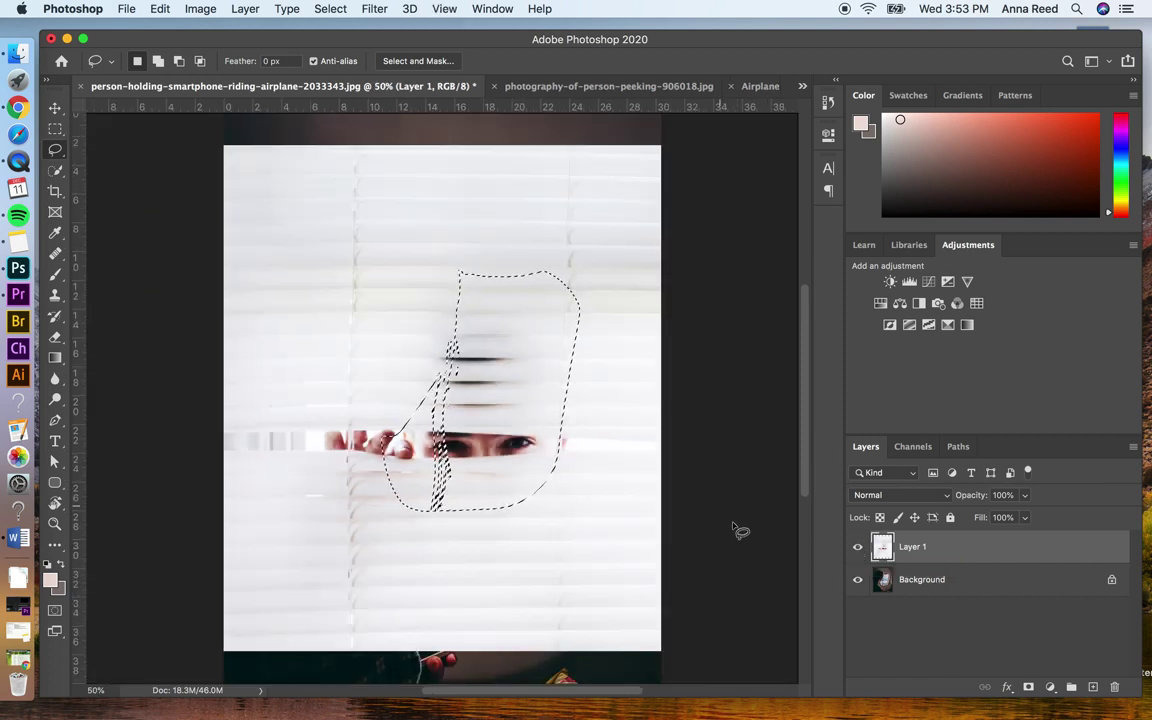
pyautogui.click(1029, 688)
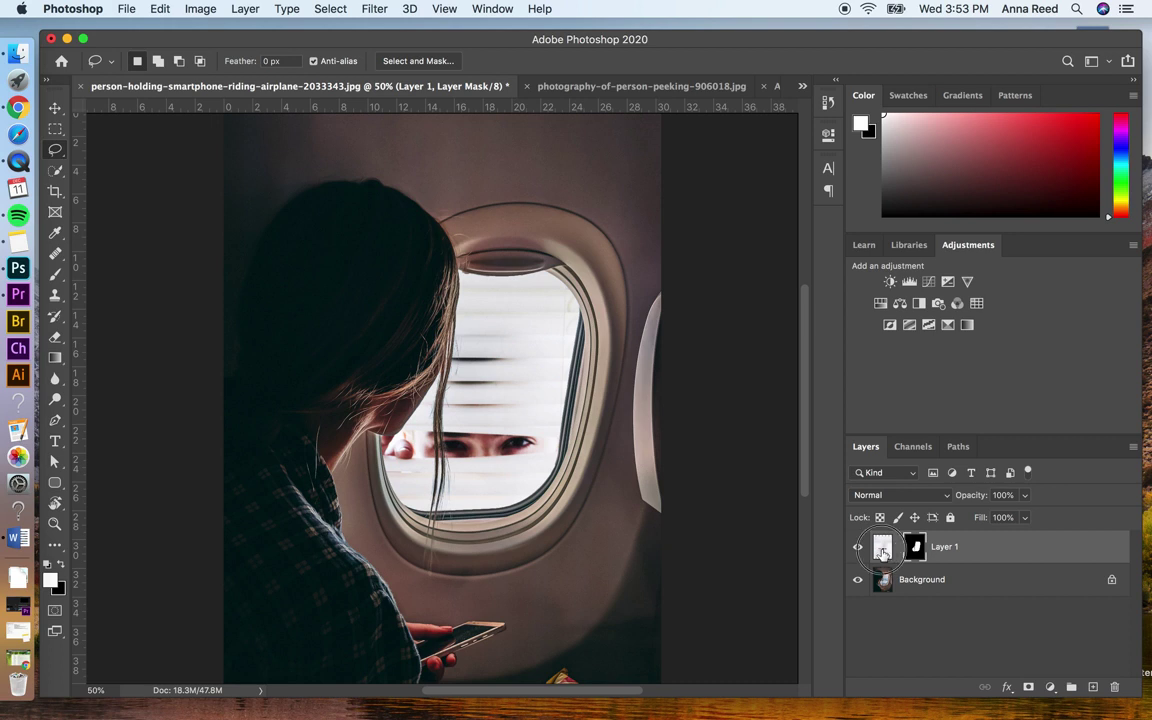
pyautogui.click(882, 548)
pyautogui.press('super+t')
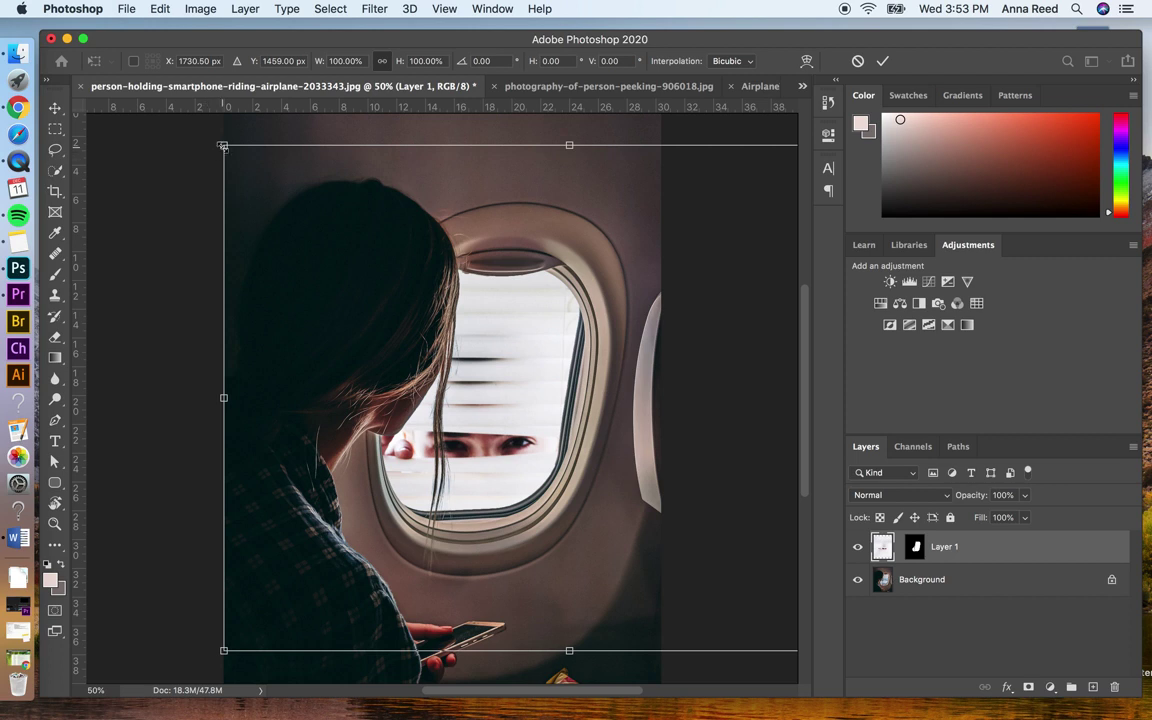
# - Scale the blinds photo on Layer 1 down to 59.18% and commit the transform
pyautogui.moveTo(223, 145); pyautogui.dragTo(364, 355)
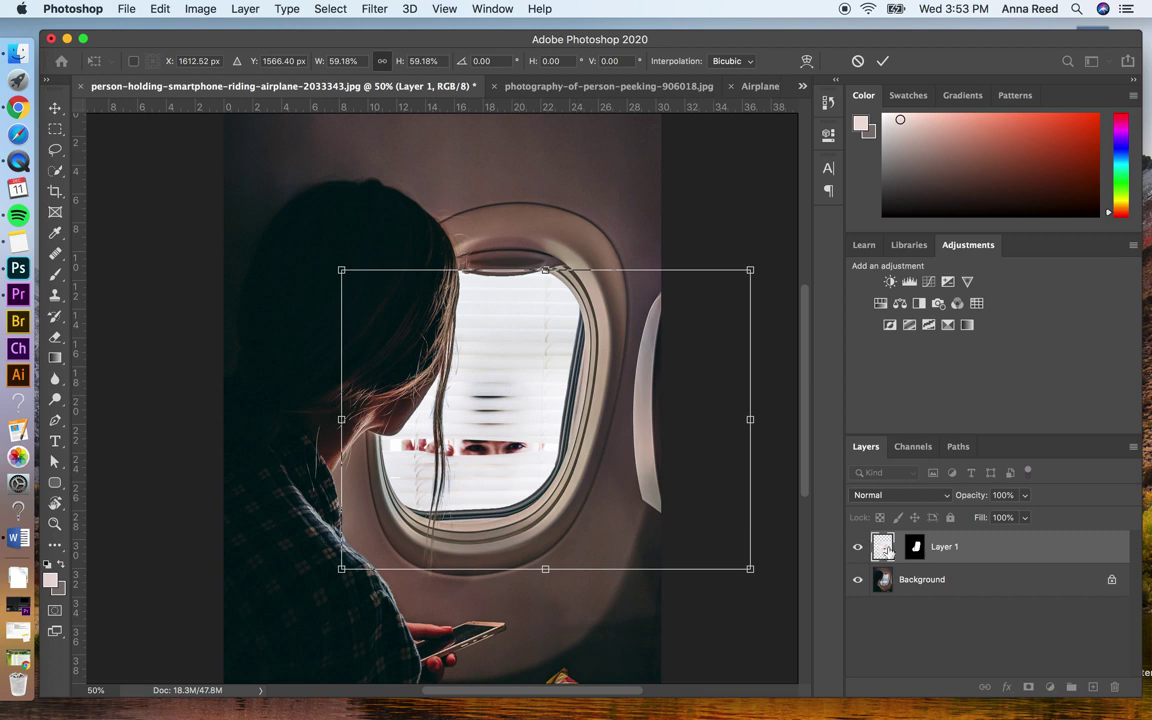
pyautogui.press('Return')
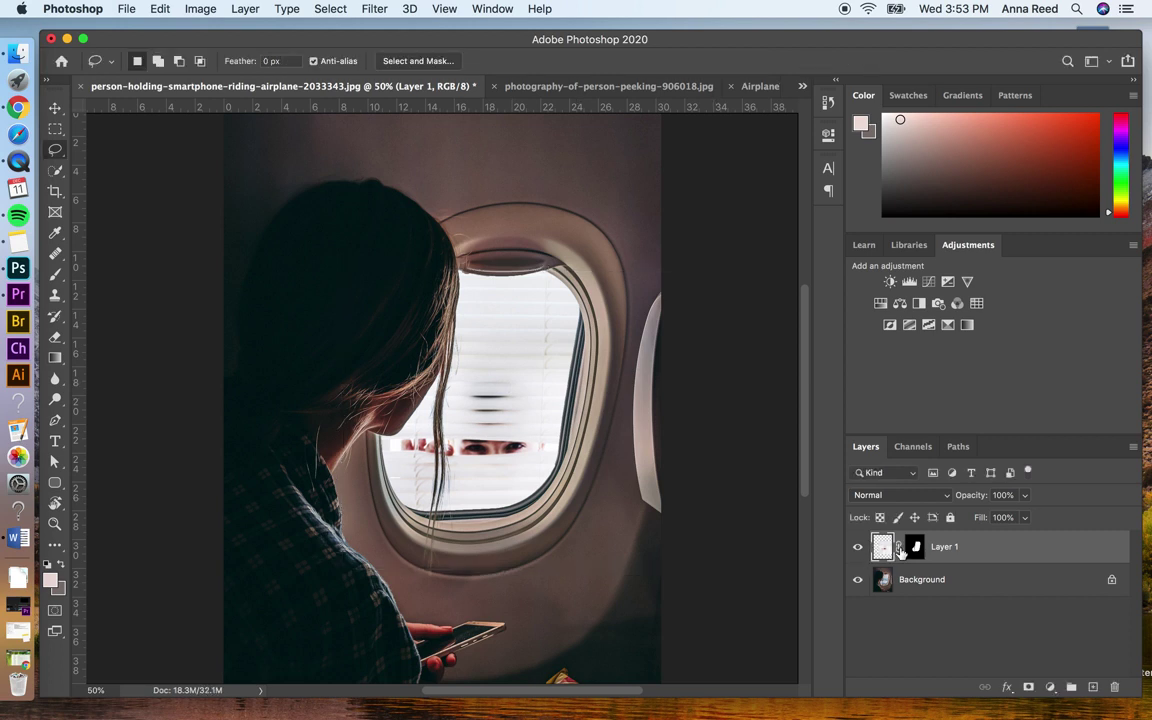
# - Unlink the mask and distort the blinds photo to about a -6.13° slant matching the window
pyautogui.click(901, 549)
pyautogui.click(157, 10)
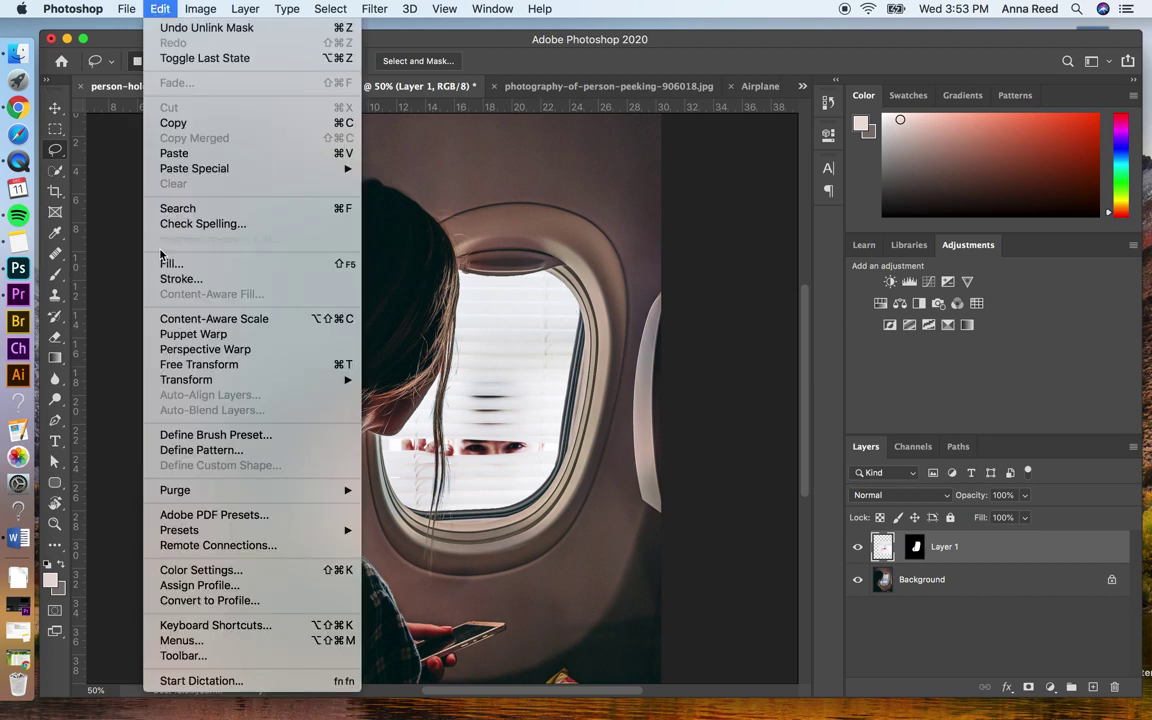
pyautogui.moveTo(250, 380)
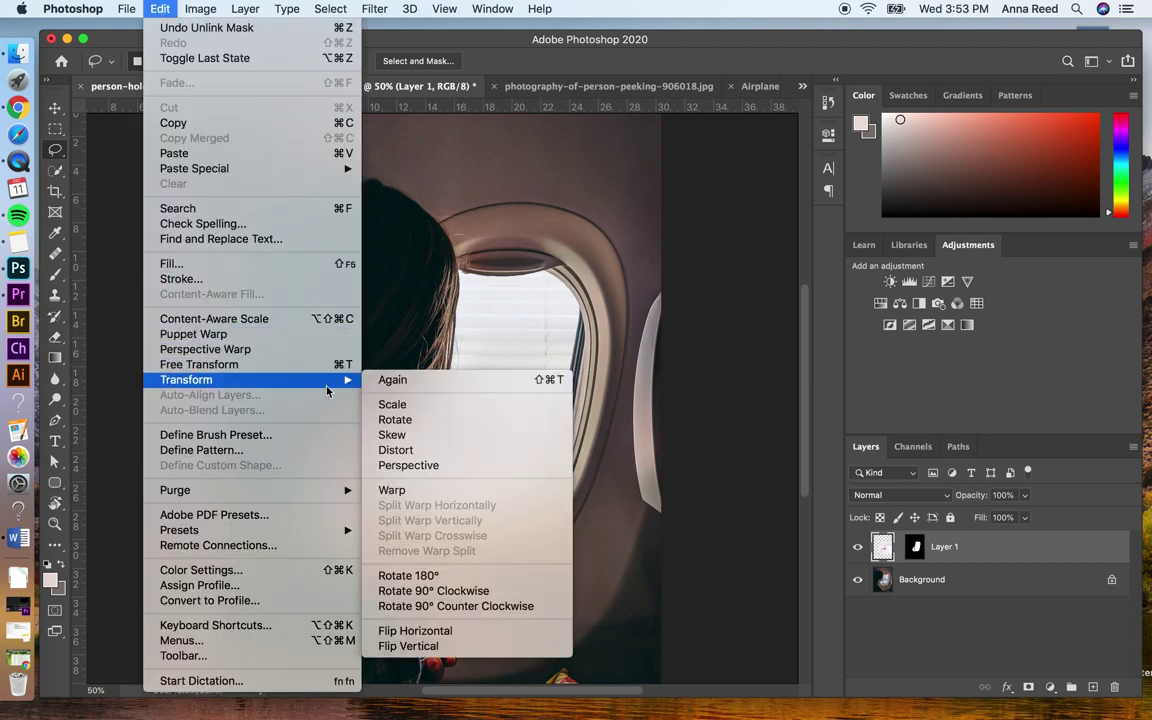
pyautogui.click(396, 450)
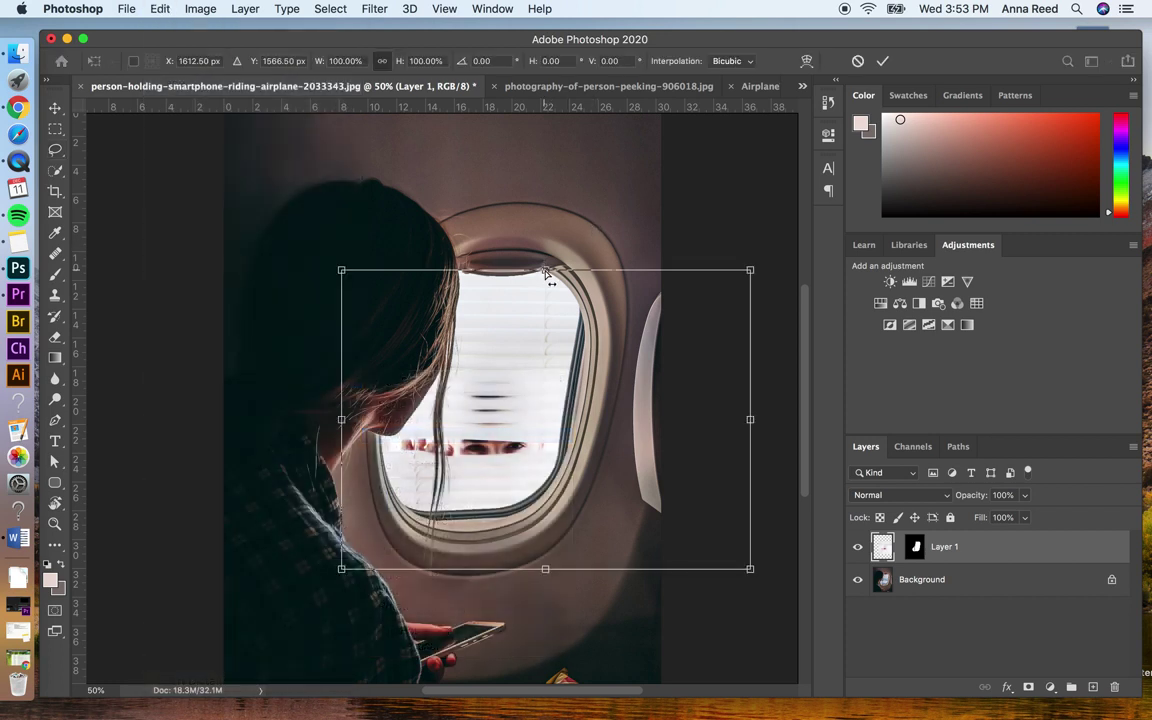
pyautogui.moveTo(545, 273); pyautogui.dragTo(580, 274)
pyautogui.moveTo(509, 368); pyautogui.dragTo(497, 368)
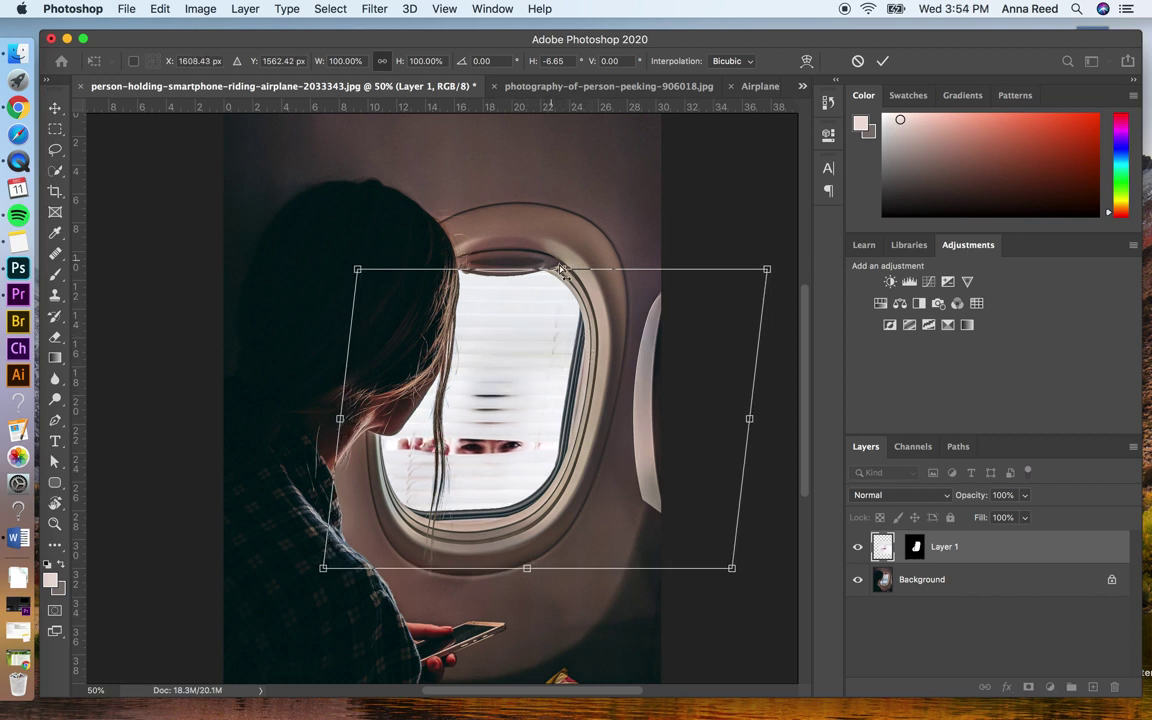
pyautogui.moveTo(559, 270); pyautogui.dragTo(555, 269)
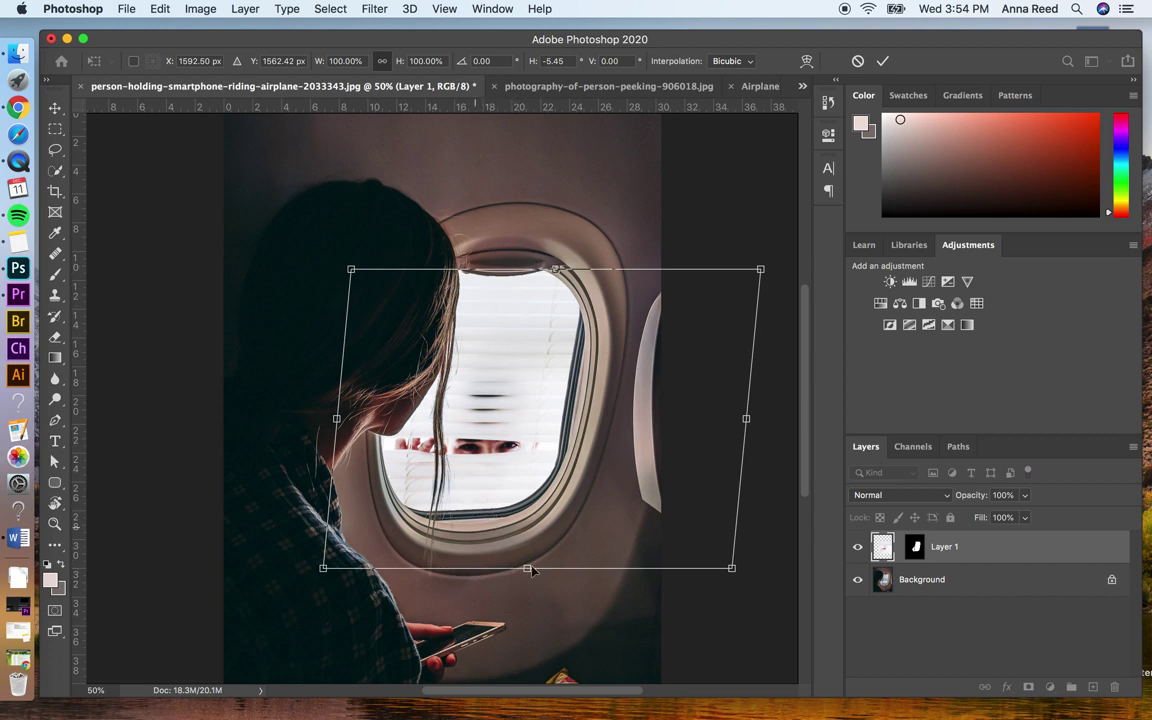
pyautogui.moveTo(527, 570); pyautogui.dragTo(524, 571)
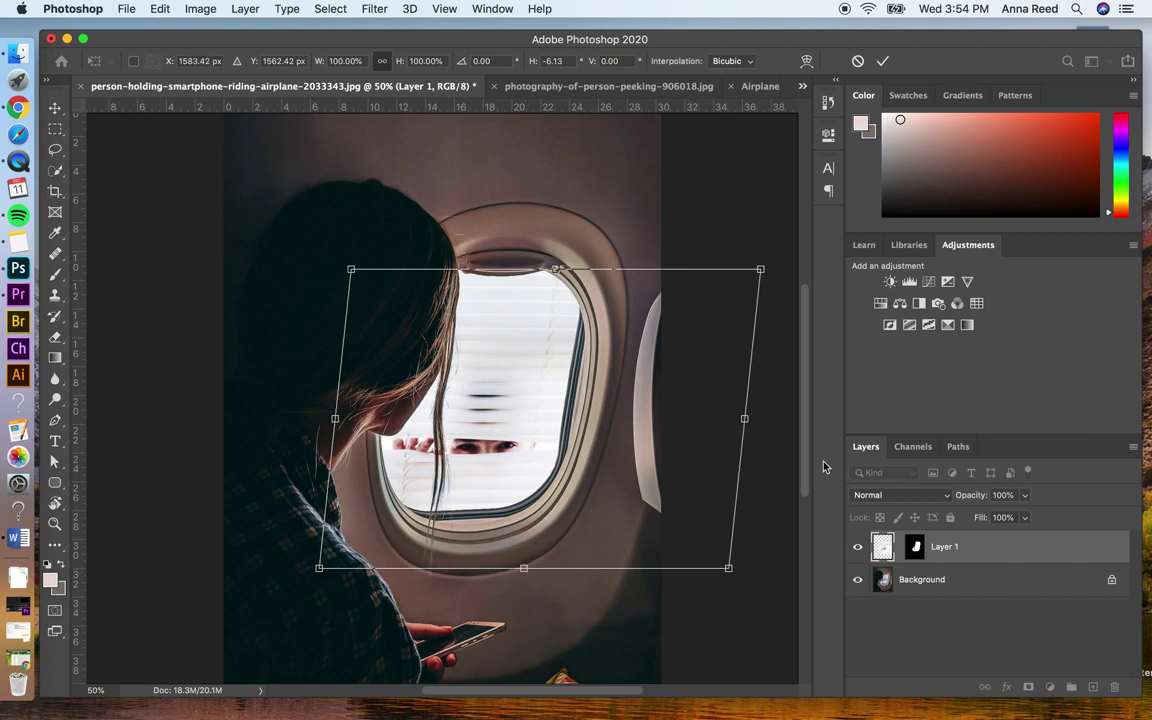
pyautogui.press('Return')
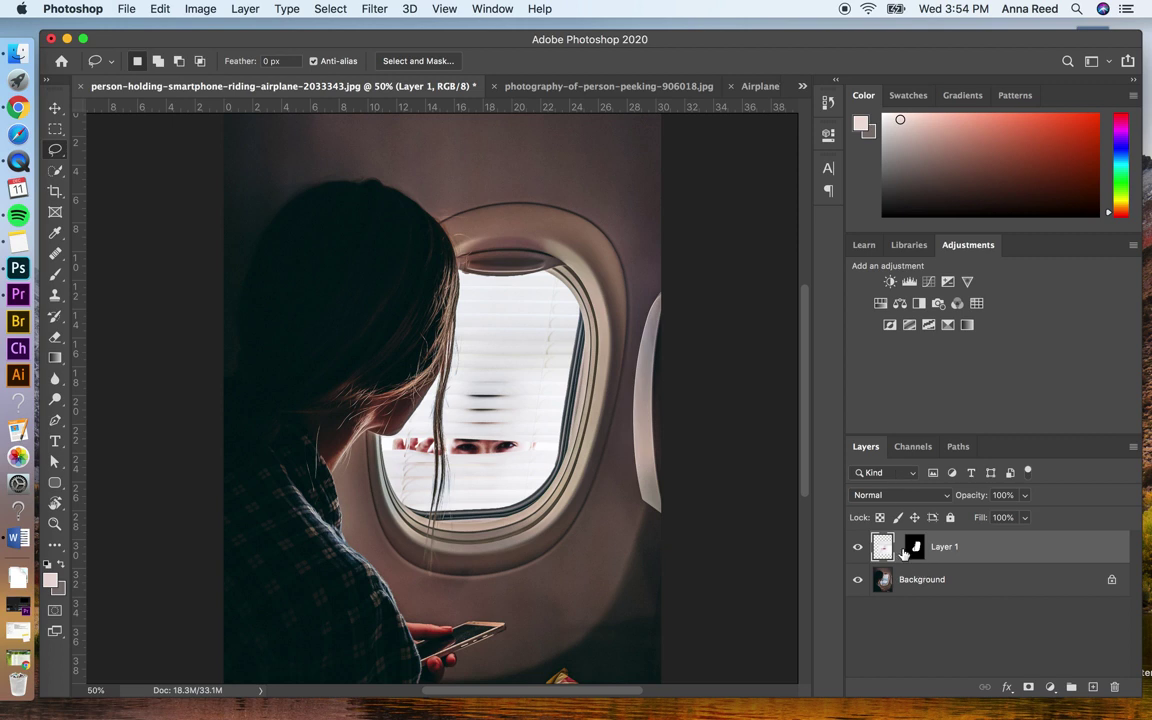
pyautogui.click(55, 107)
pyautogui.moveTo(496, 348); pyautogui.dragTo(494, 378)
pyautogui.press('super+a')
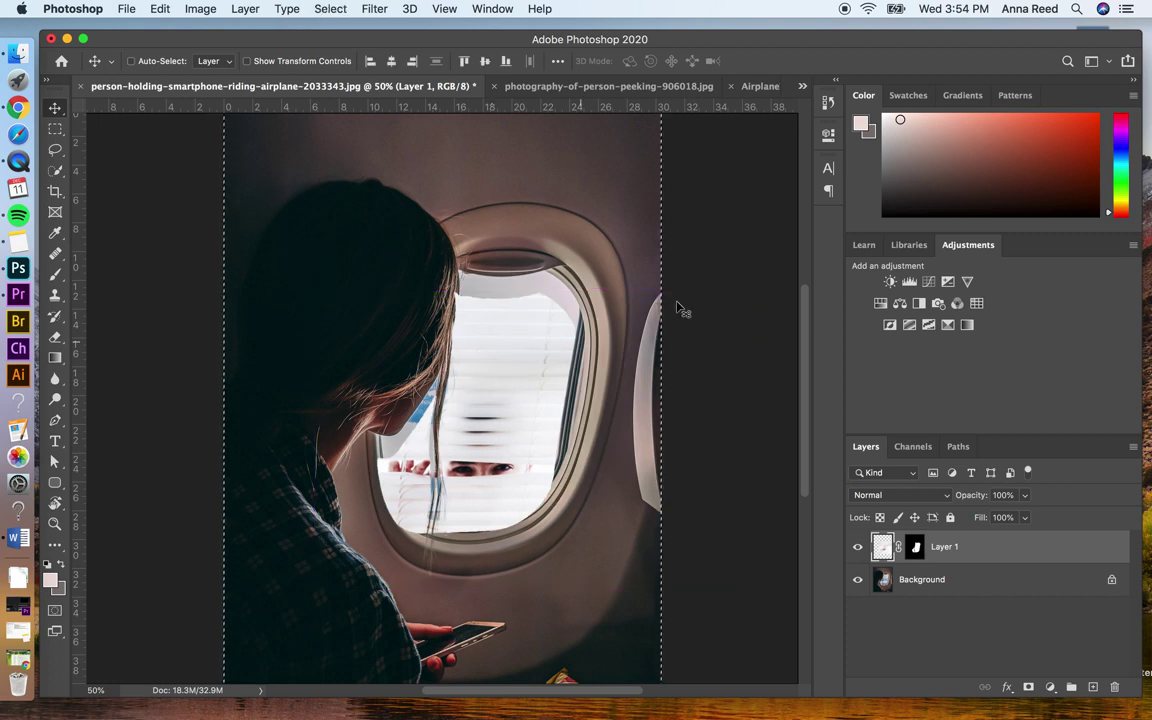
pyautogui.press('super+d')
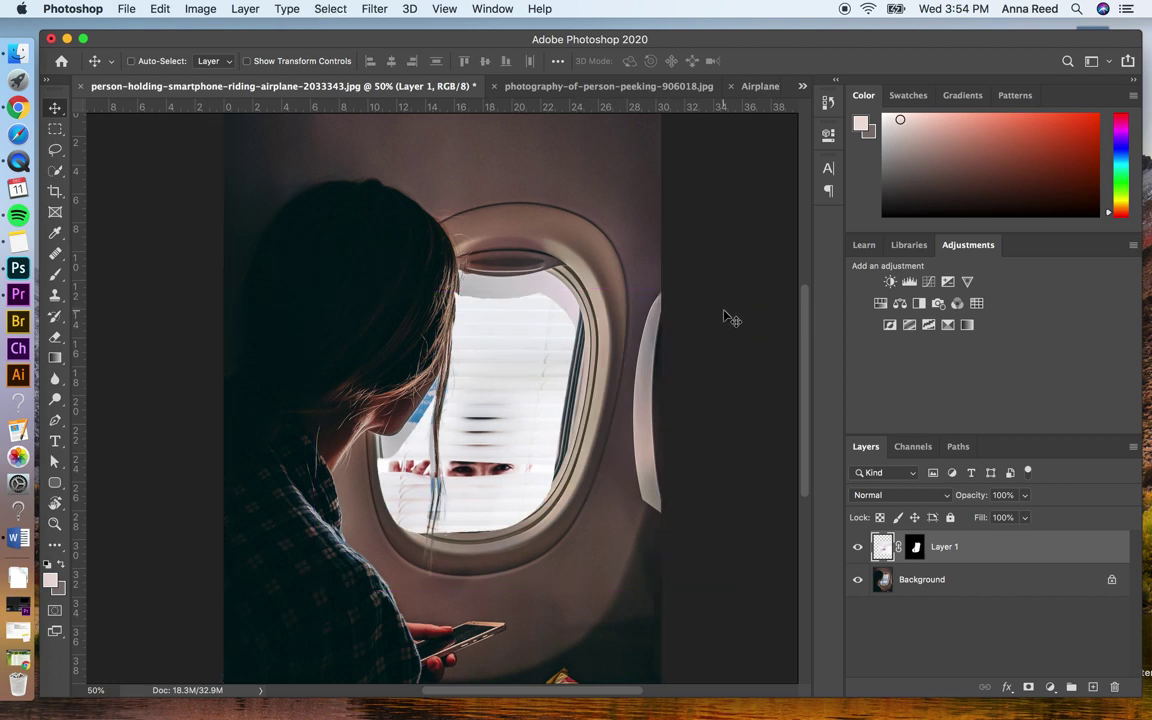
pyautogui.hotkey('ctrl', 'd')
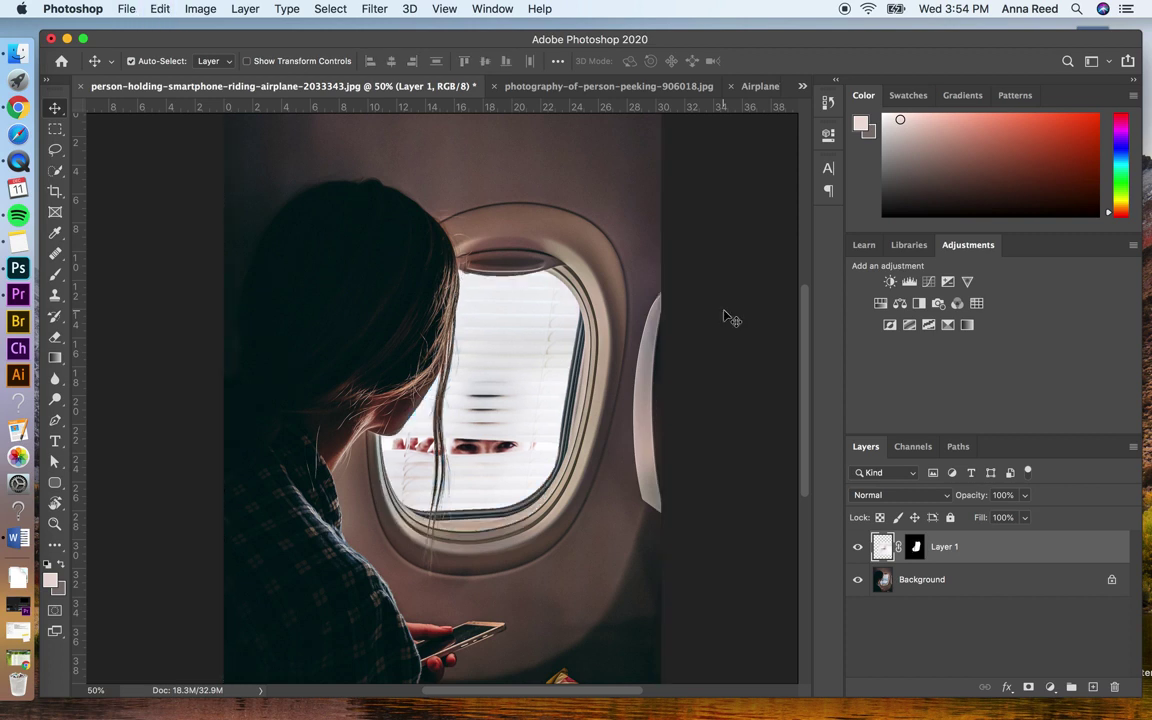